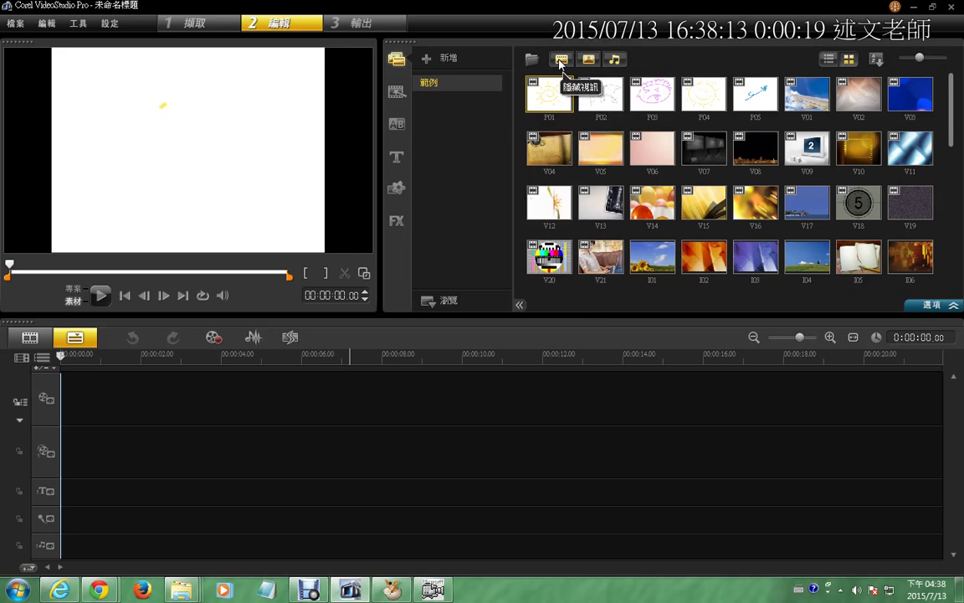
left_click(531, 58)
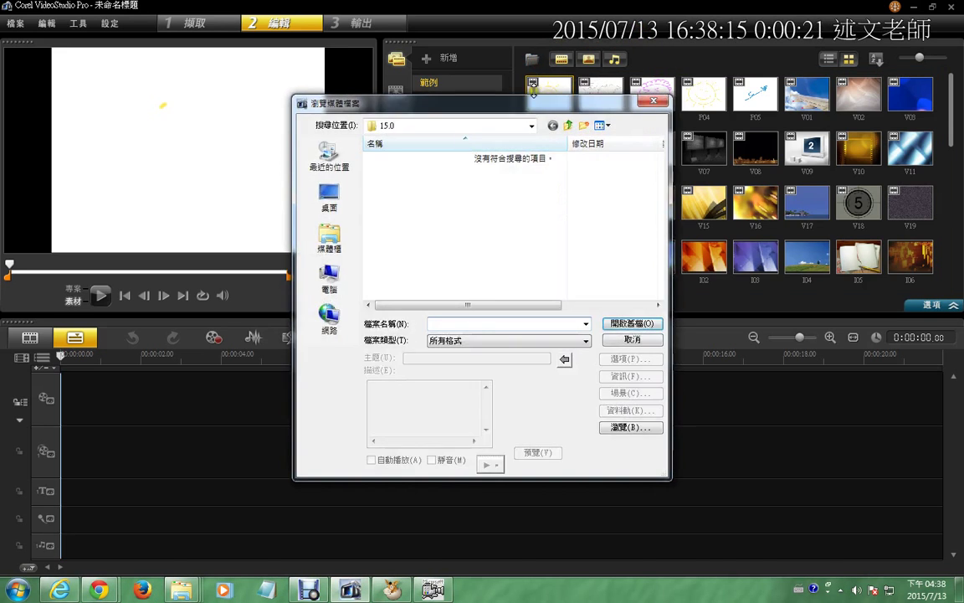
left_click(656, 101)
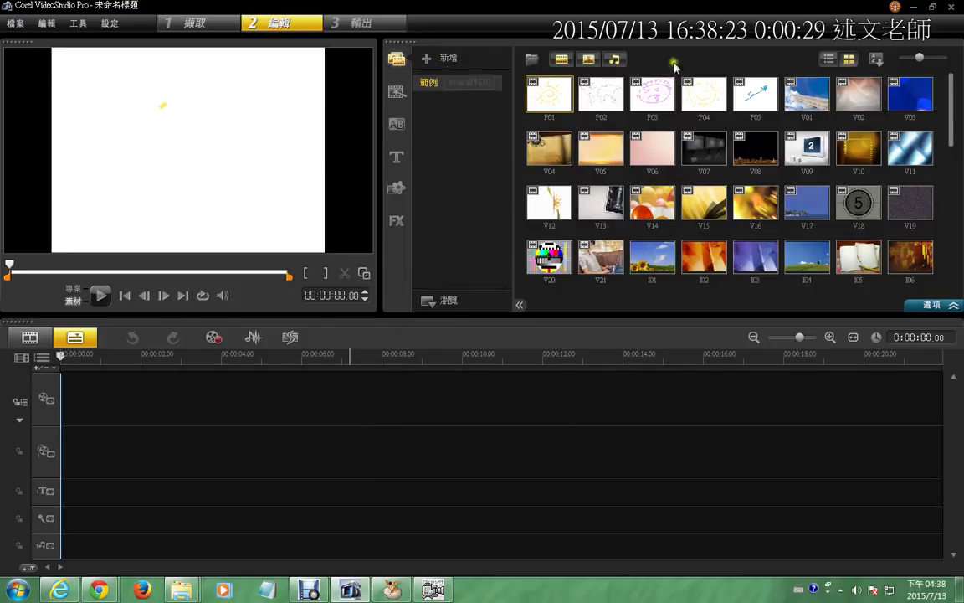
left_click(946, 118)
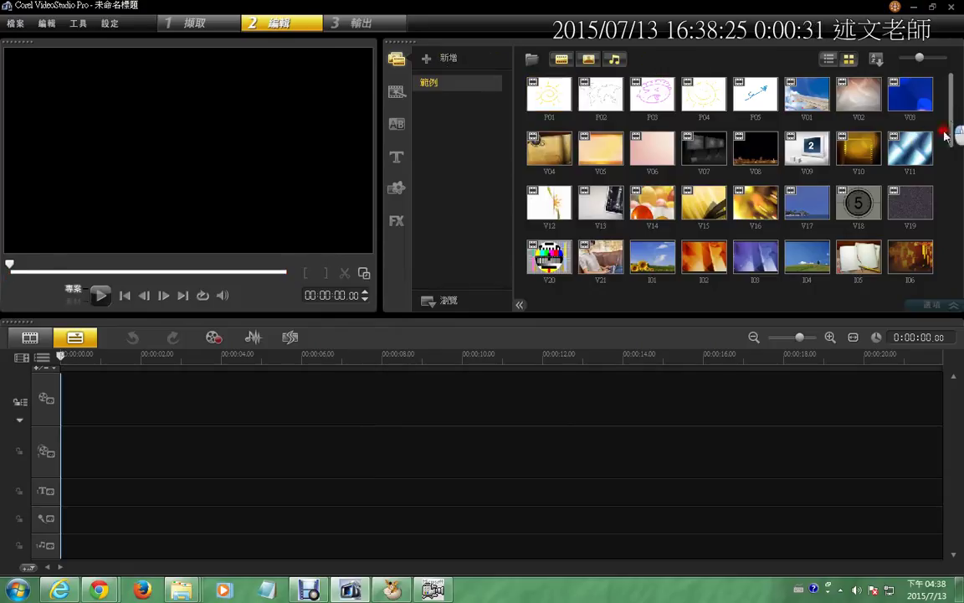
mouse_move(949, 142)
left_mouse_down()
mouse_move(953, 295)
mouse_move(952, 100)
left_mouse_up()
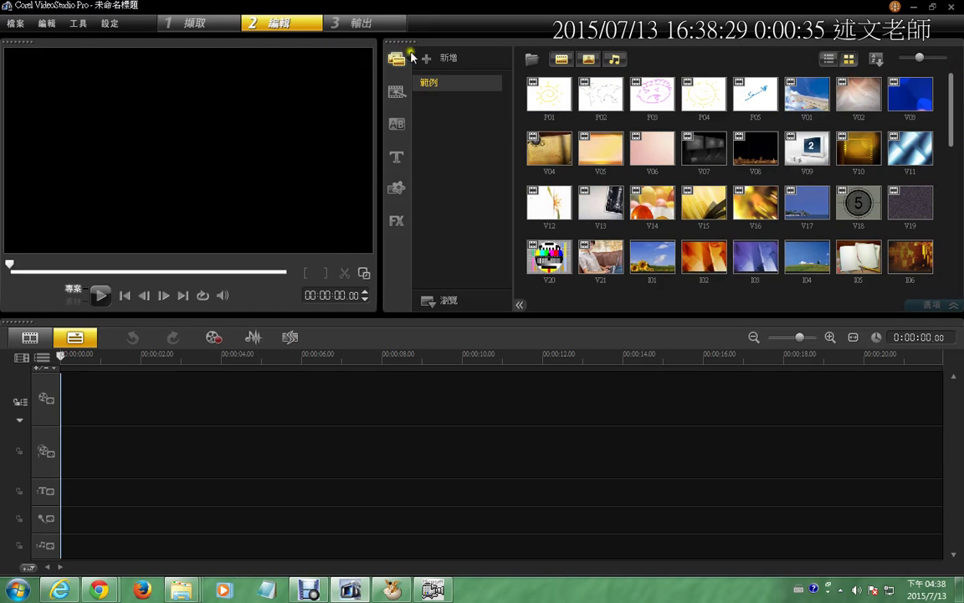
Add a library folder named 0713 and import ---_burned.png and Loupe-llko0fbn.jpg from the desktop into it.
left_click(439, 58)
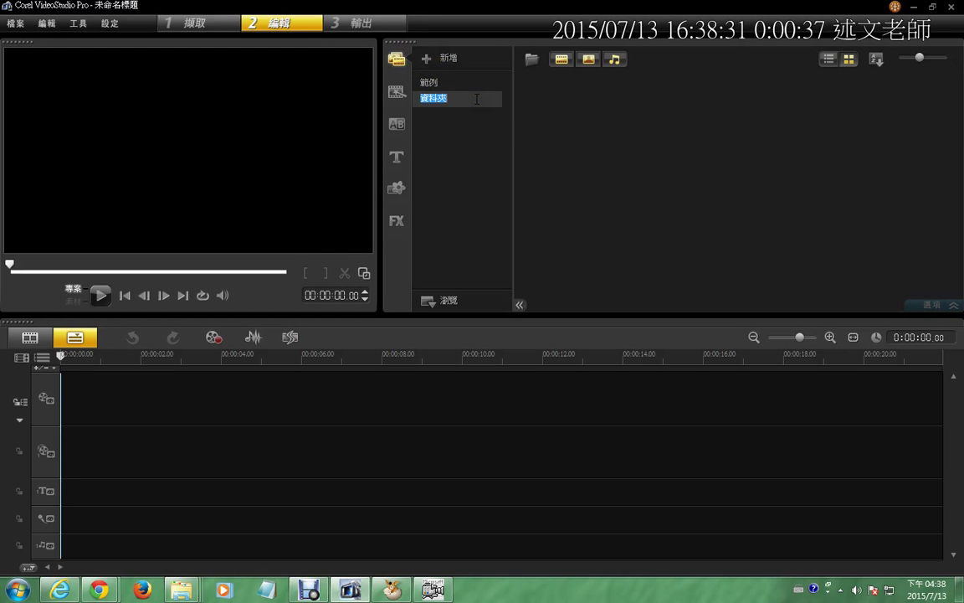
type("0713")
left_click(531, 60)
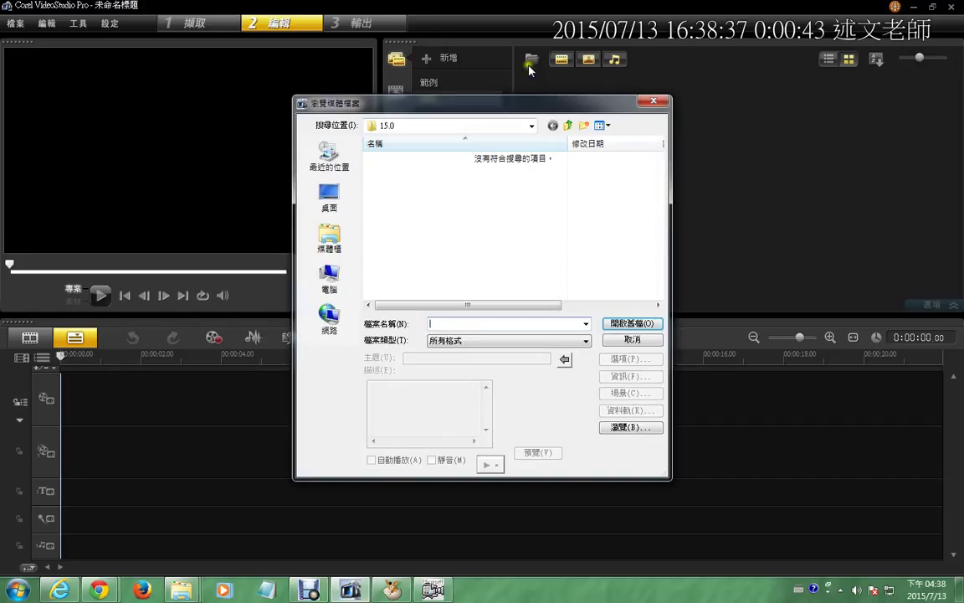
left_click(329, 195)
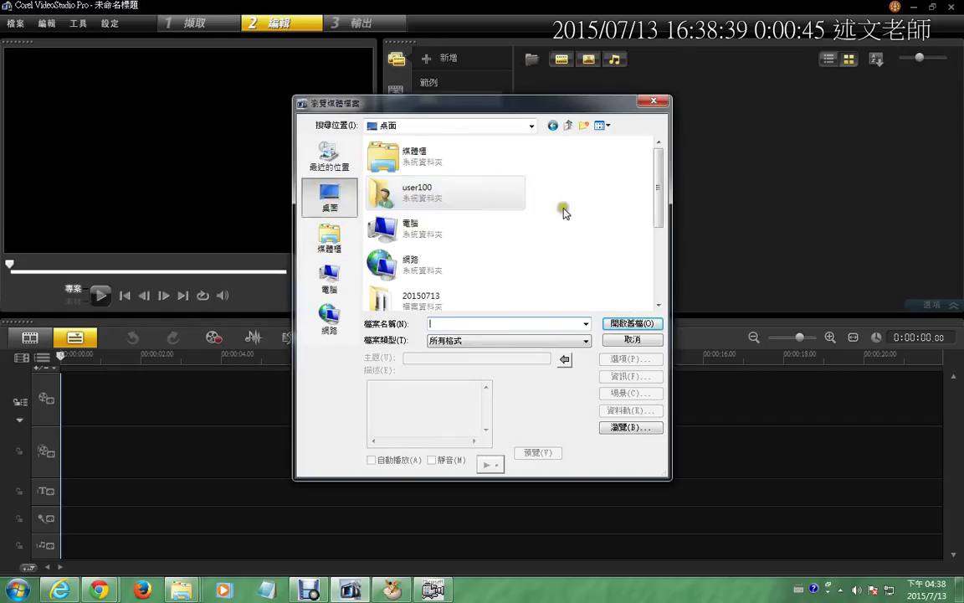
left_click_drag(657, 205, 658, 306)
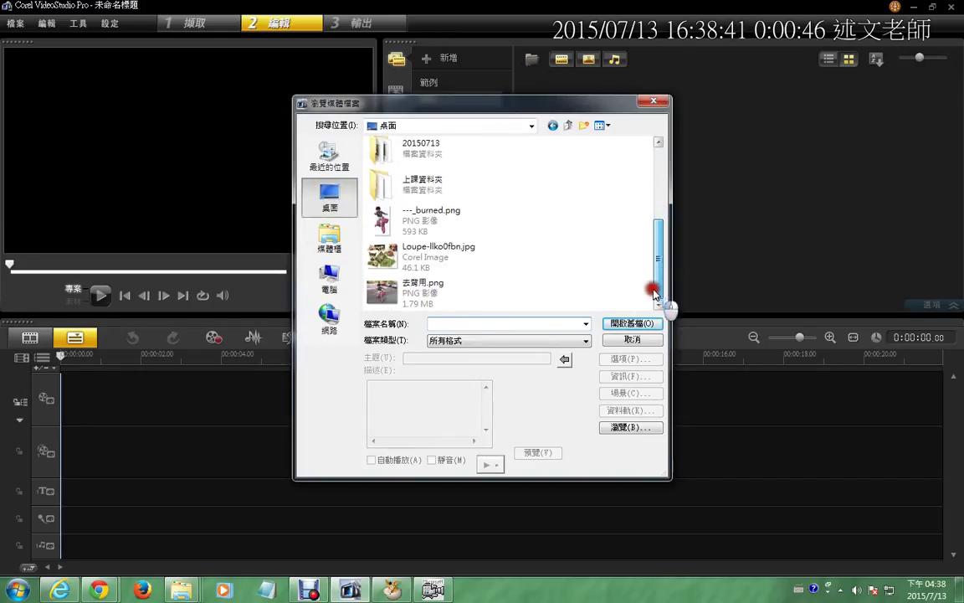
left_click(384, 230)
left_click(393, 255, "ctrl")
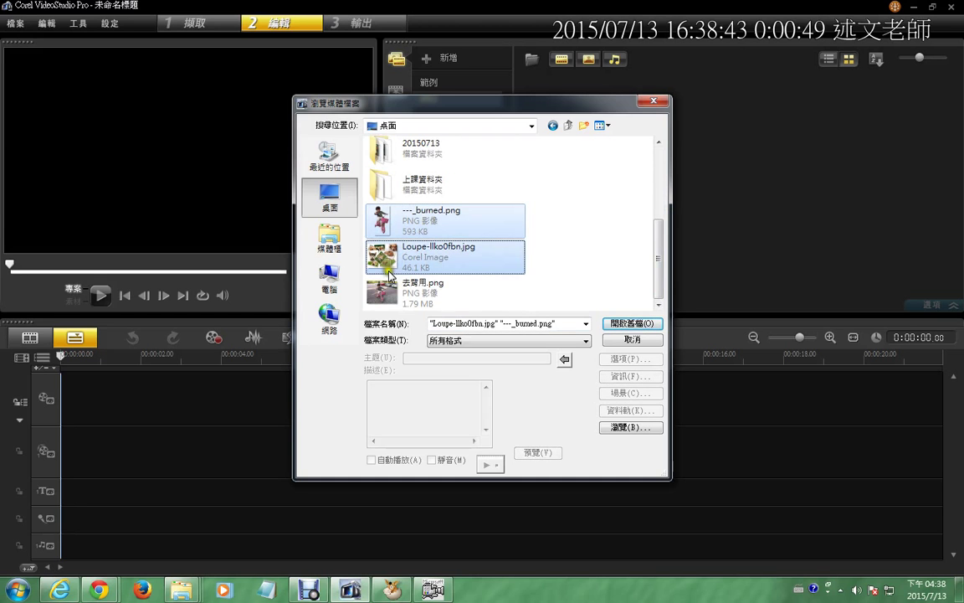
left_click(628, 323)
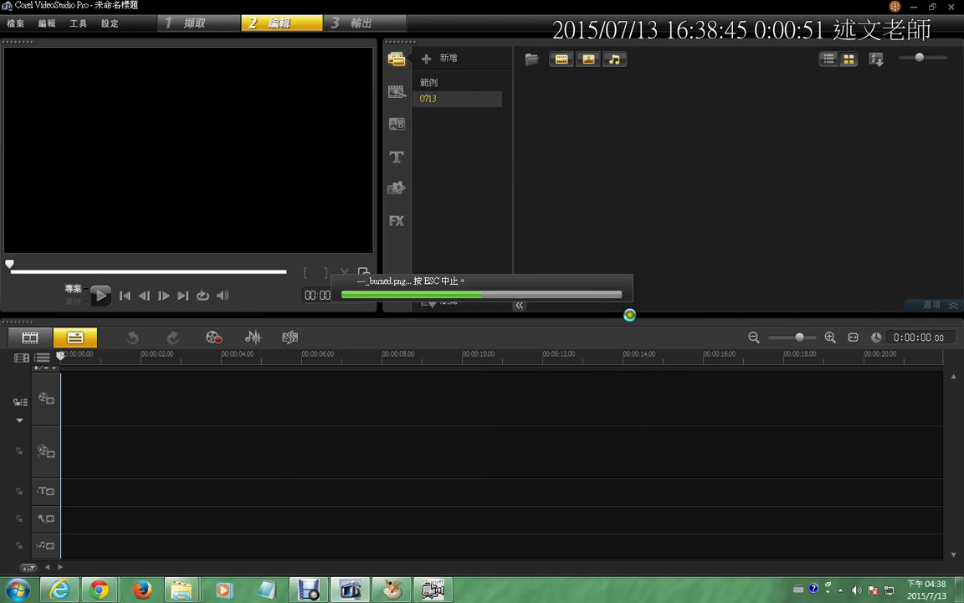
Import the photos DSC00261.JPG through P1050087.JPG from the 相片編修練習圖檔 folder inside 上課資料夾 on the desktop.
left_click(532, 58)
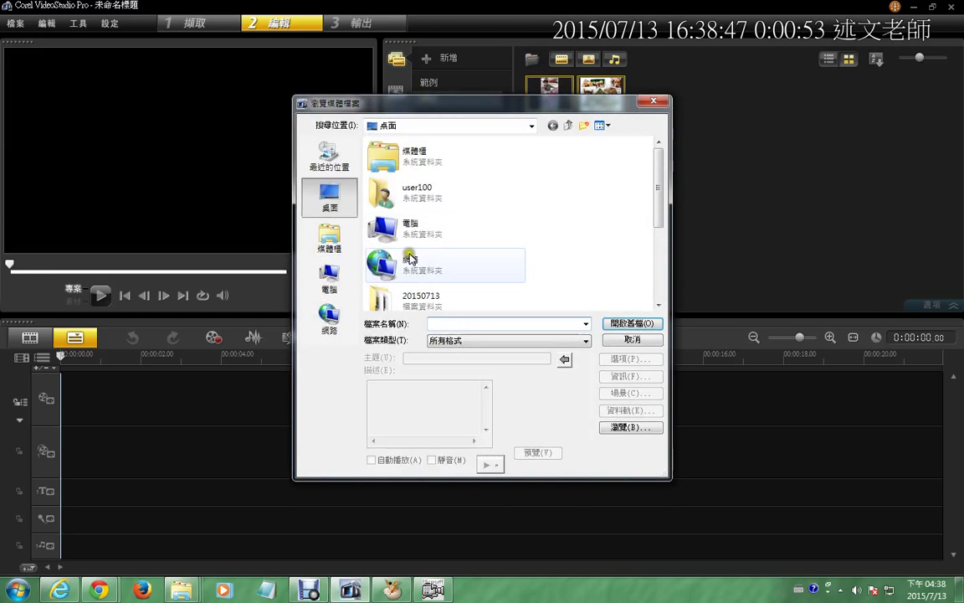
double_click(425, 299)
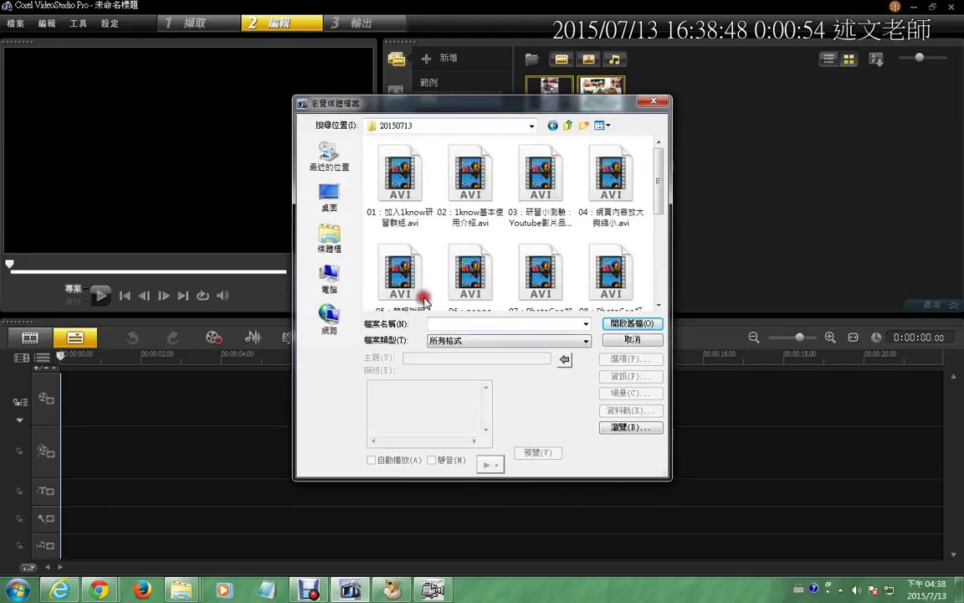
left_click(566, 125)
left_click_drag(653, 193, 657, 226)
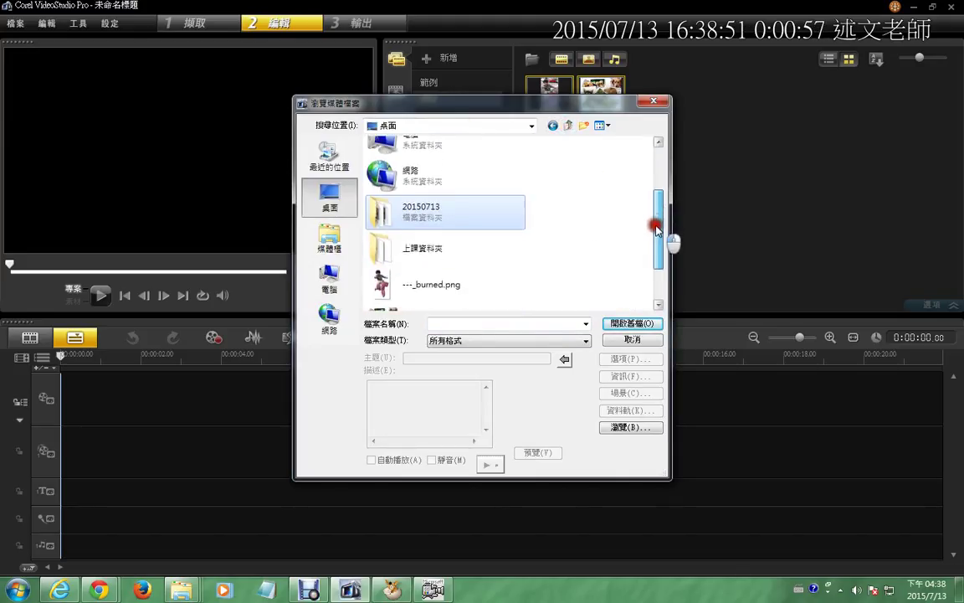
double_click(382, 243)
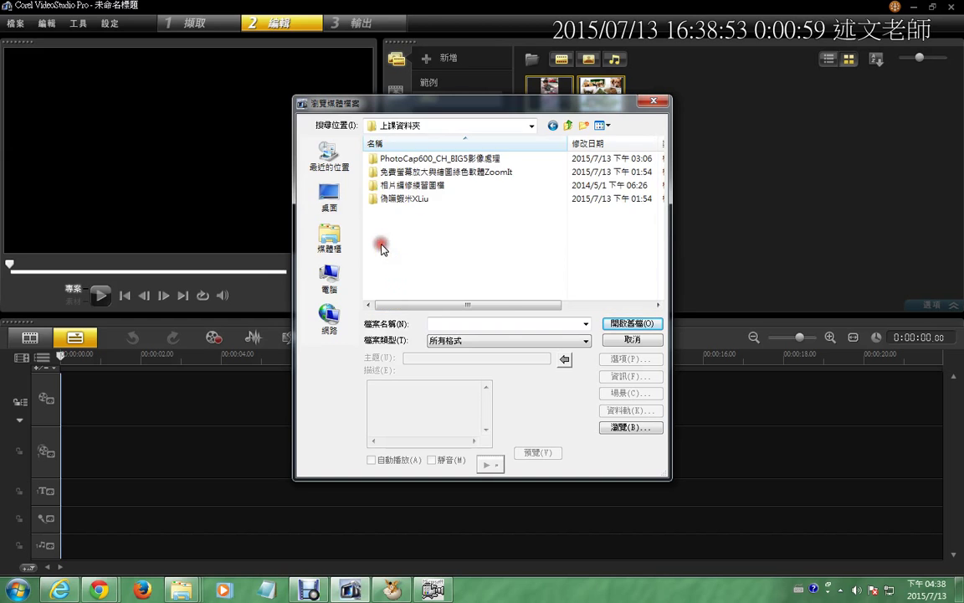
double_click(420, 185)
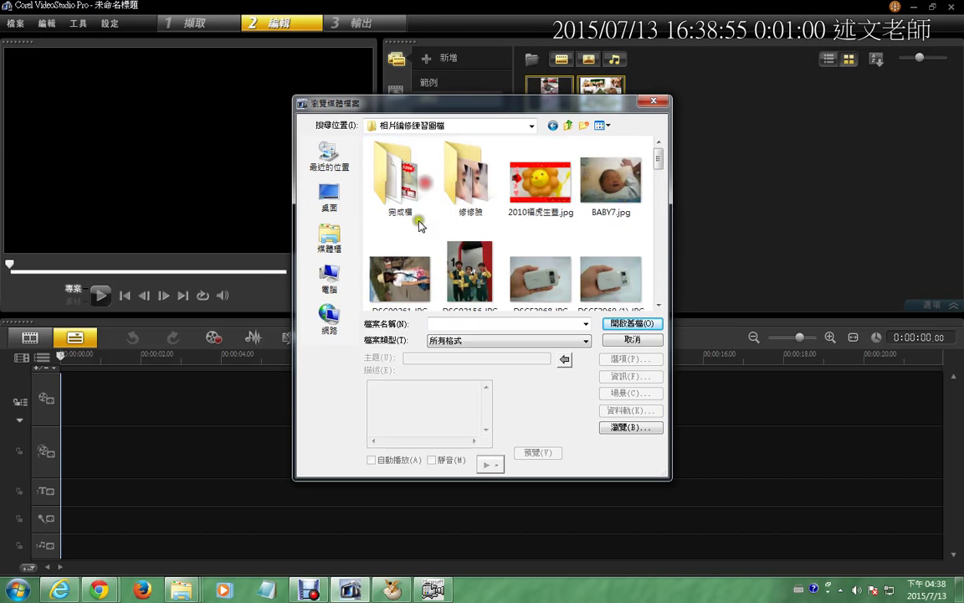
left_click(410, 276)
scroll(394, 251, "down", 5)
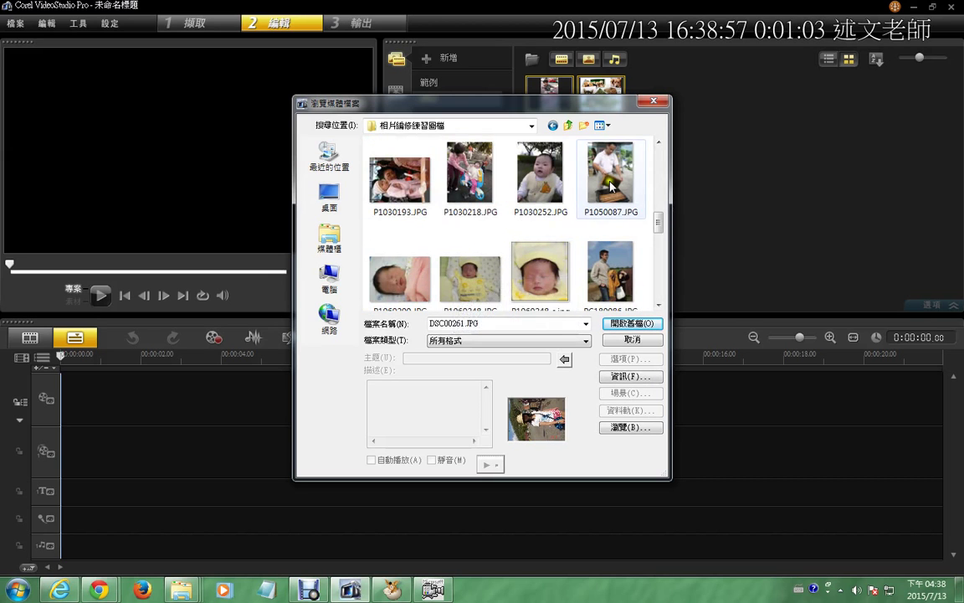
left_click(610, 177, "shift")
left_click(626, 323)
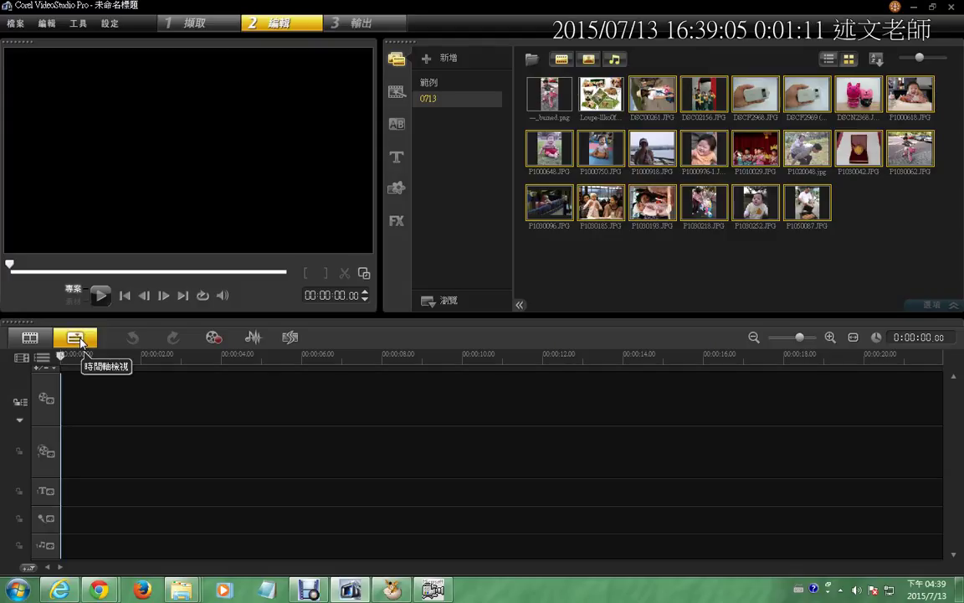
Switch the project to storyboard view and clear the selection of the imported photos in the library.
left_click(30, 338)
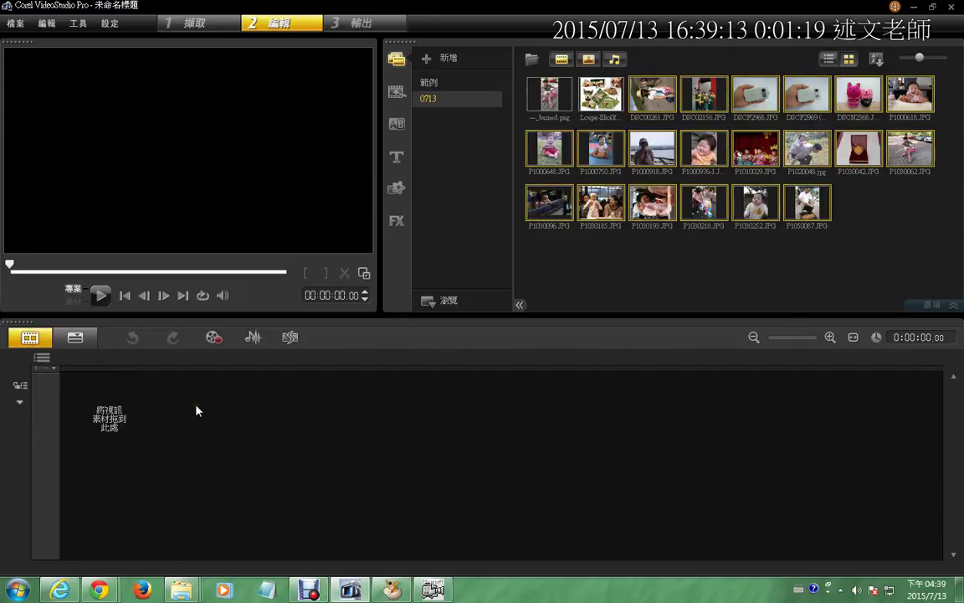
mouse_move(151, 418)
left_mouse_down()
mouse_move(333, 419)
mouse_move(315, 440)
left_mouse_up()
left_click_drag(396, 399, 368, 454)
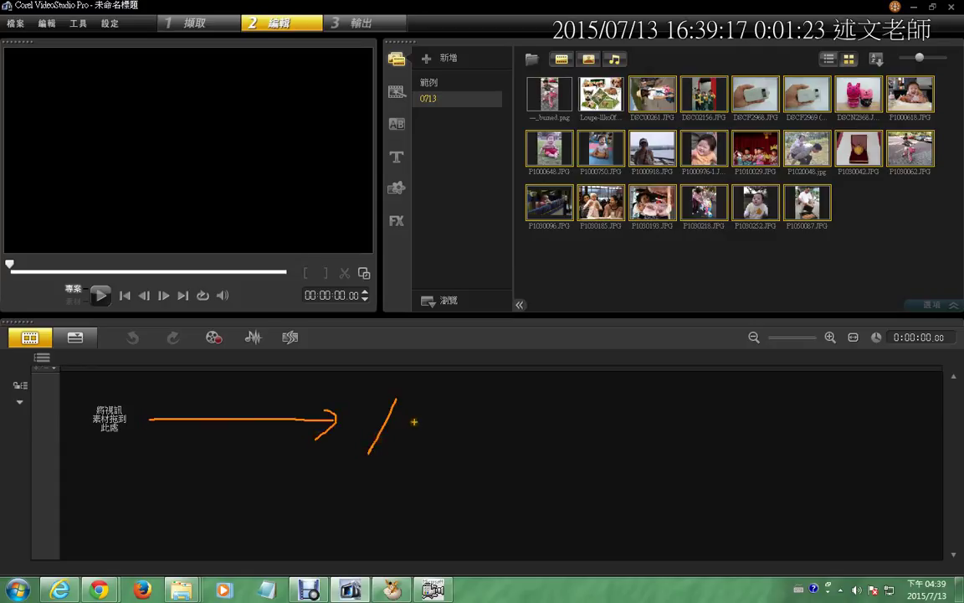
key("Escape")
left_click(647, 273)
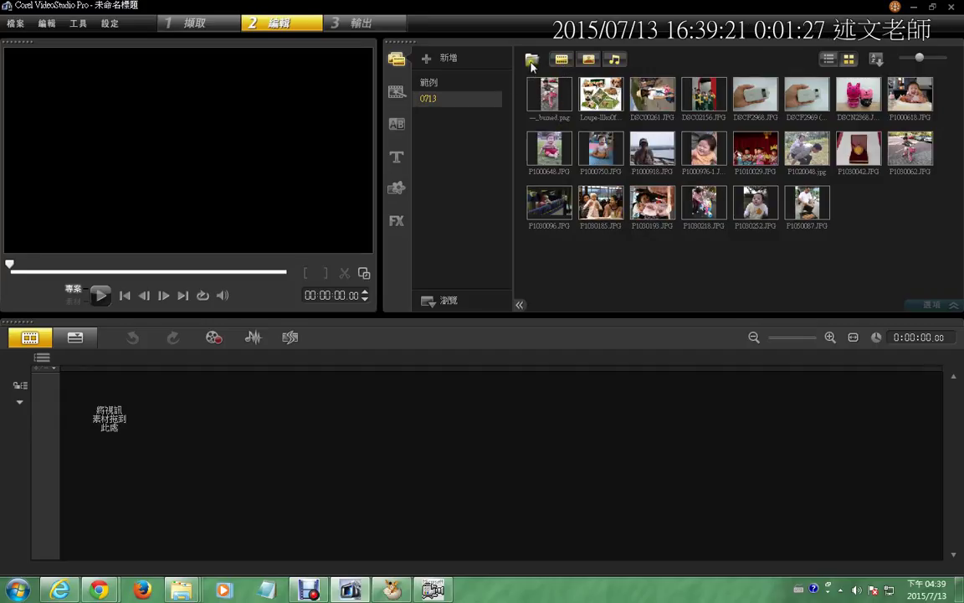
Add the V12 video from the 範例 library folder as the first storyboard clip and play it.
left_click(446, 85)
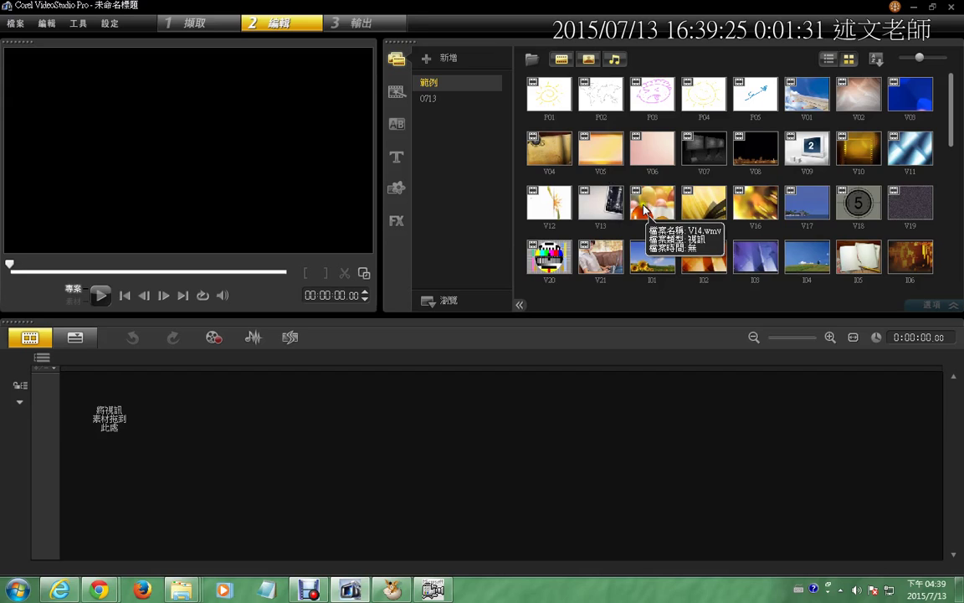
left_click_drag(558, 211, 136, 421)
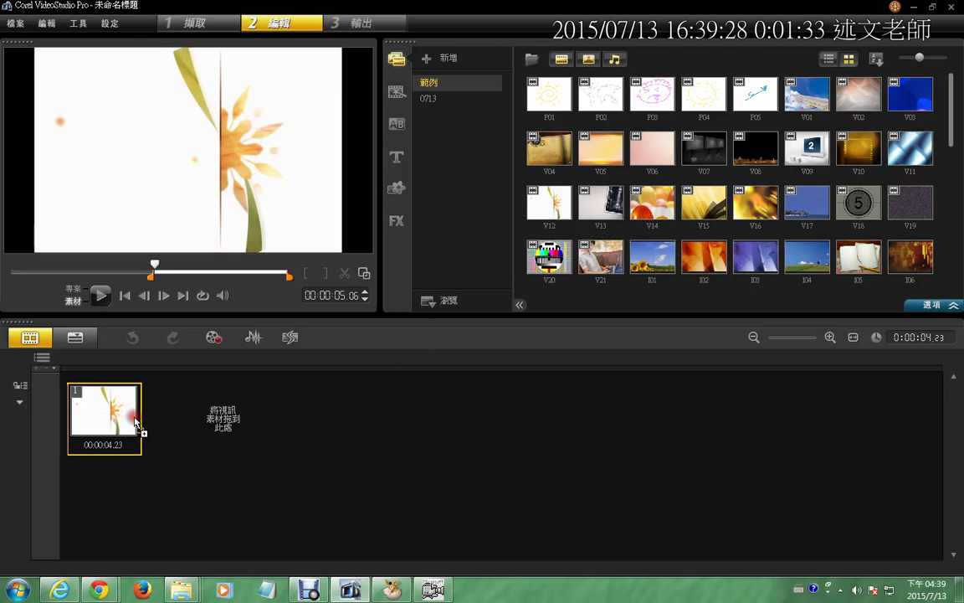
left_click(102, 293)
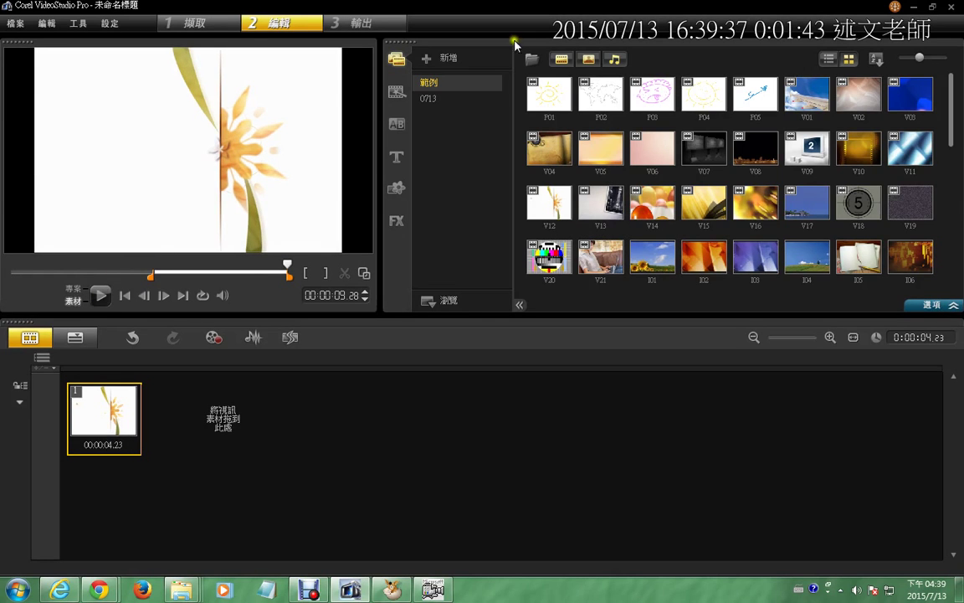
Append the Loupe collage image, P1010029.JPG and the DSCN2368 photo from the 0713 folder to the storyboard, in that order.
left_click(434, 100)
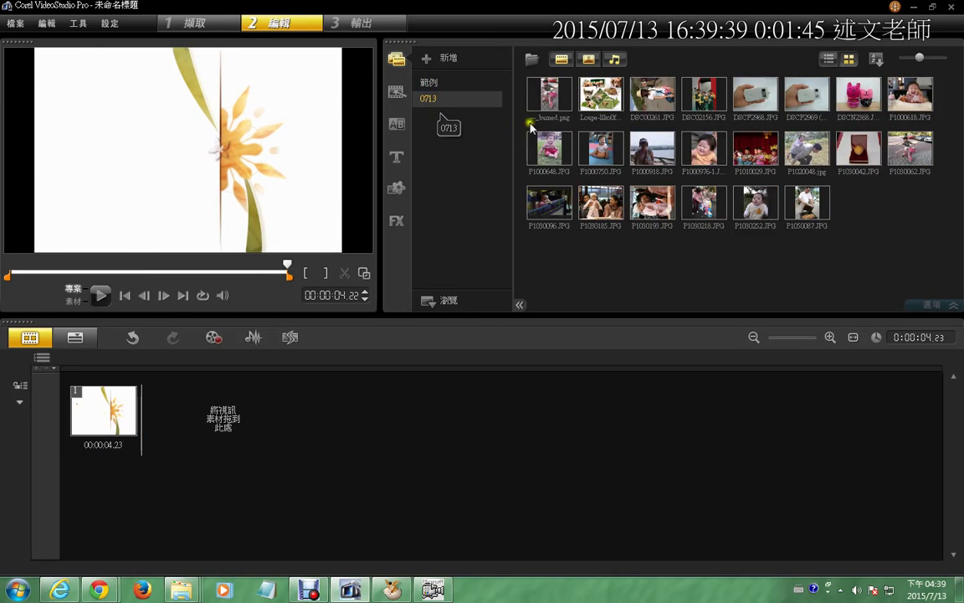
left_click_drag(601, 95, 201, 412)
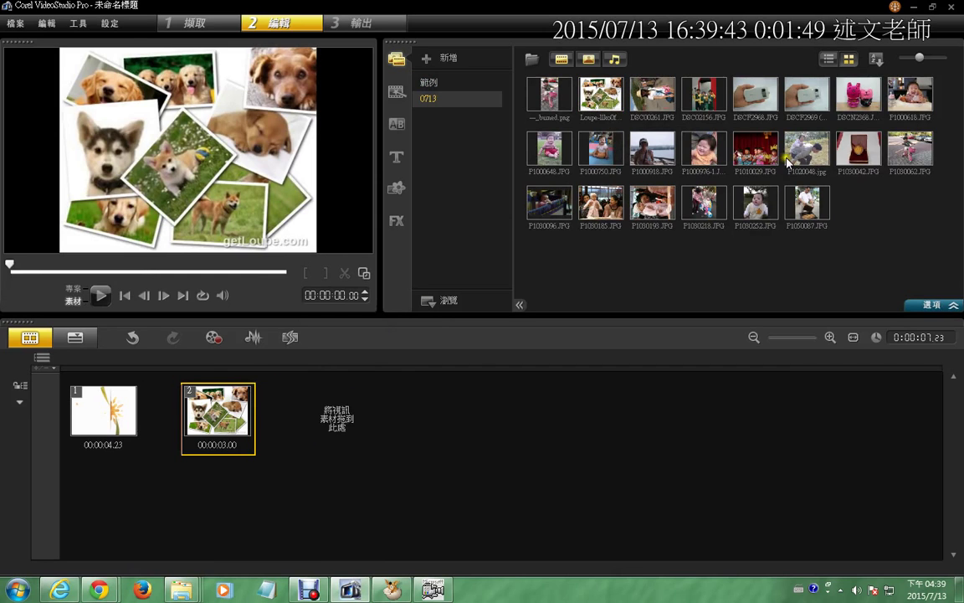
left_click_drag(756, 149, 341, 409)
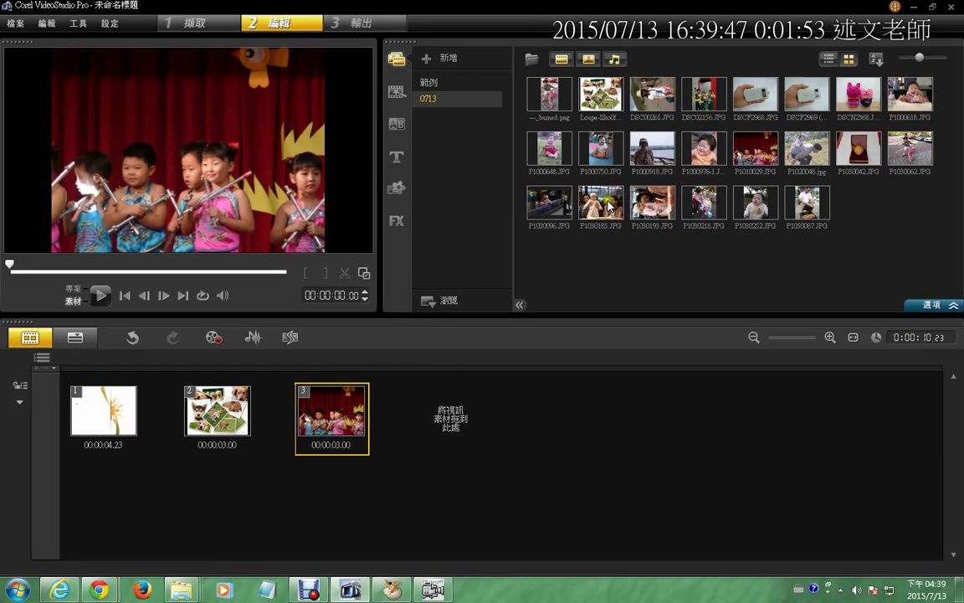
left_click_drag(858, 96, 434, 395)
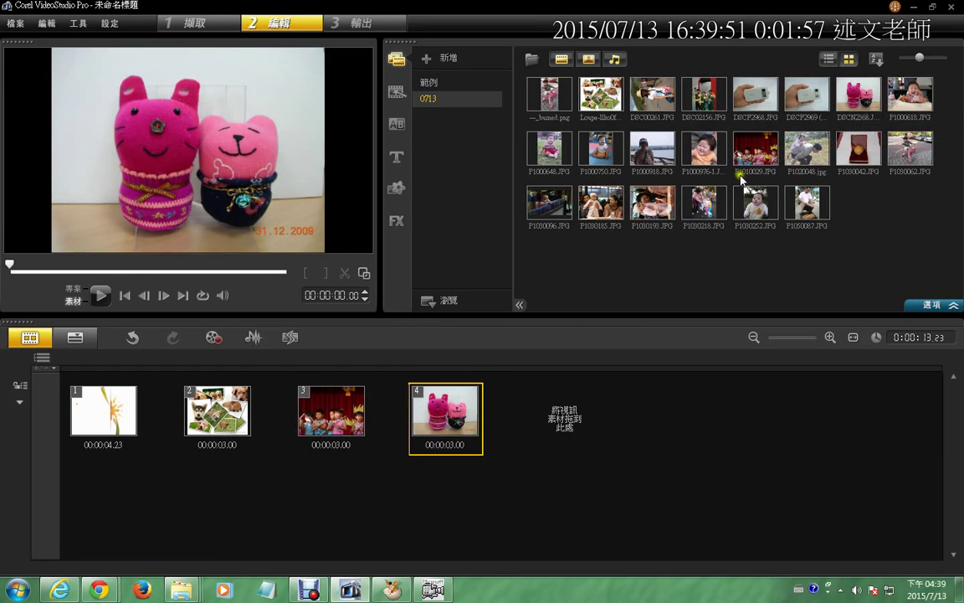
Preview the ---_burned.png photo from the 0713 library folder.
left_click(560, 106)
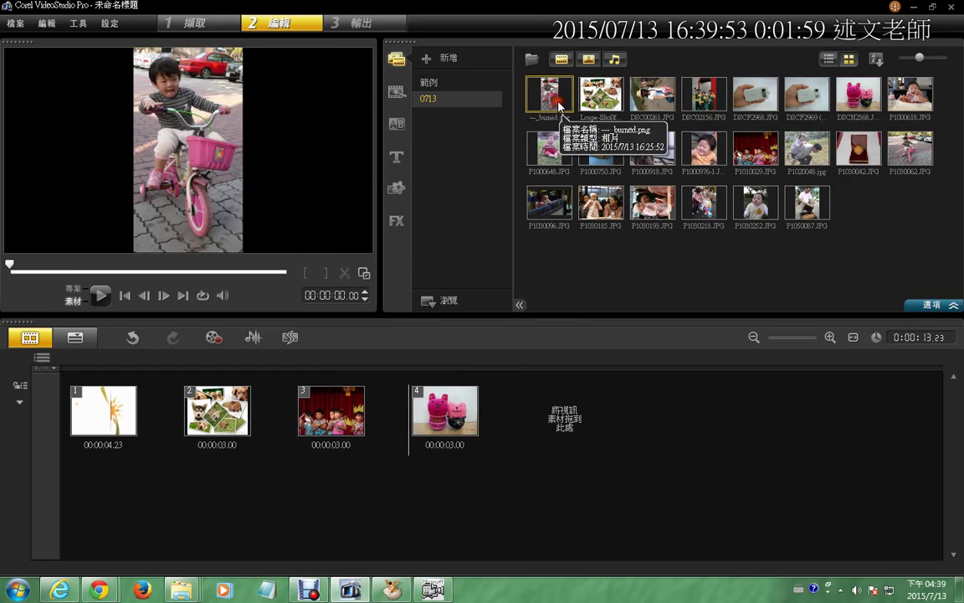
left_click_drag(560, 106, 362, 422)
left_click_drag(54, 382, 572, 436)
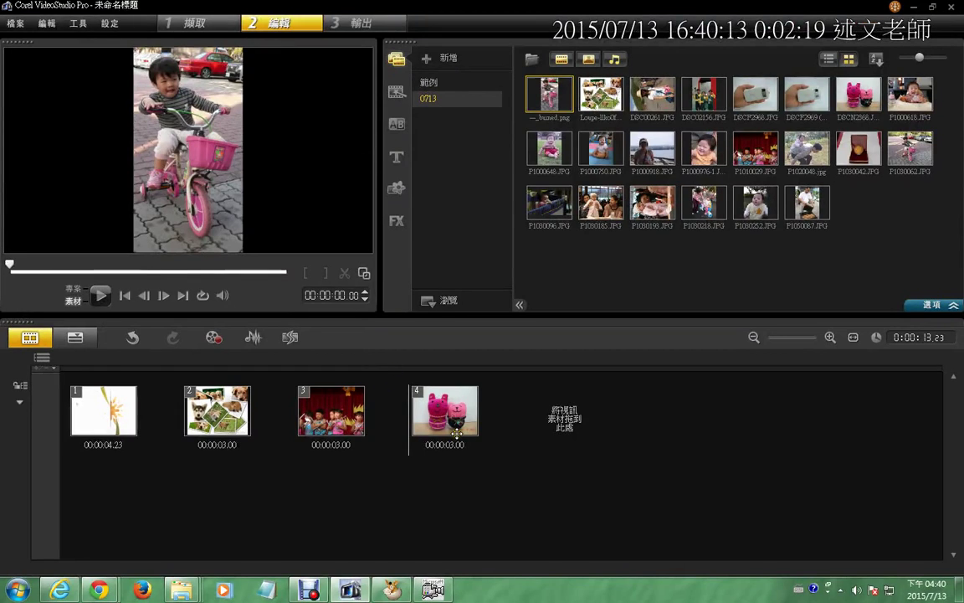
Play the fourth storyboard clip by itself, and play the whole project, pausing during the second clip.
left_click(436, 400)
left_click(99, 296)
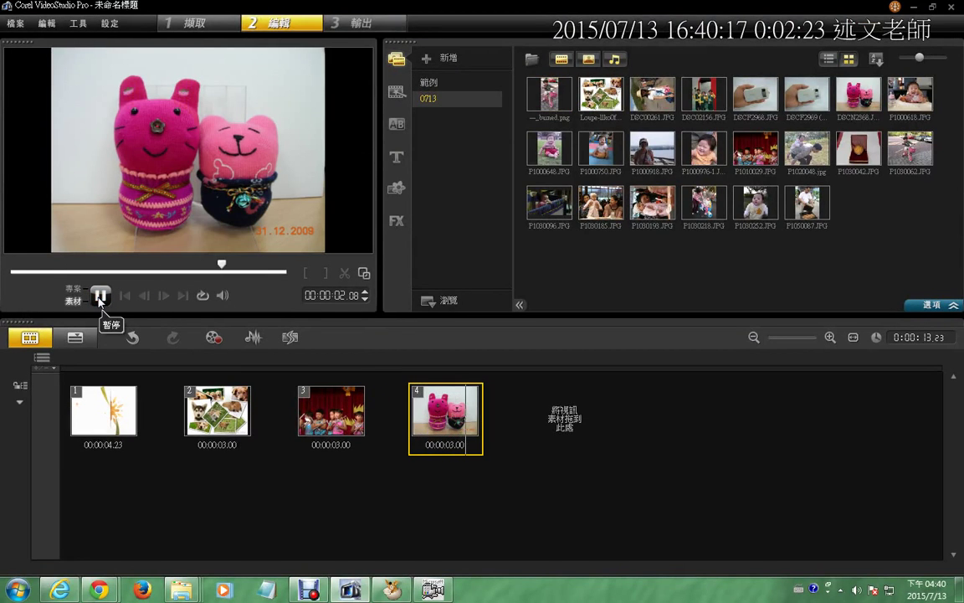
left_click(74, 290)
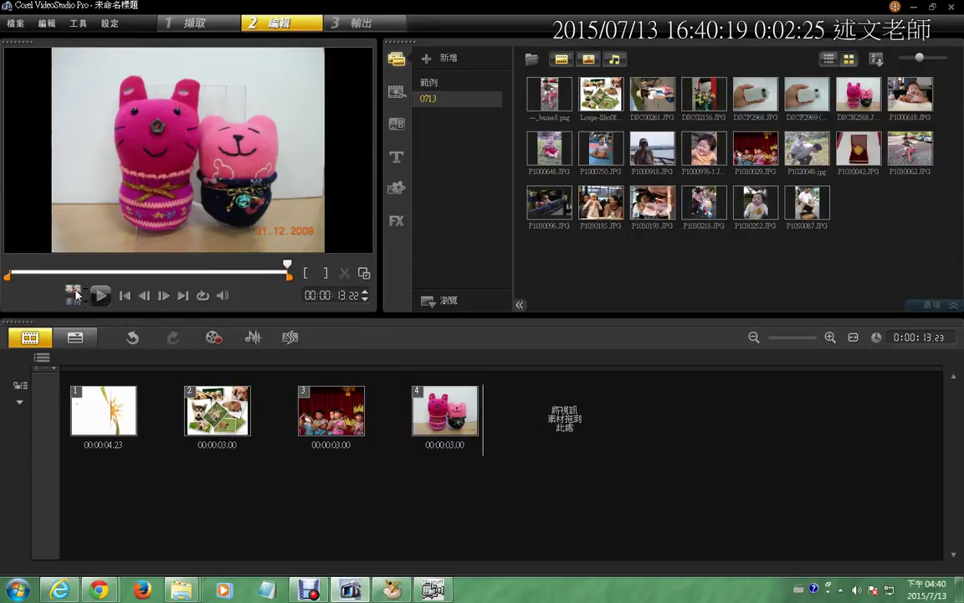
left_click(99, 297)
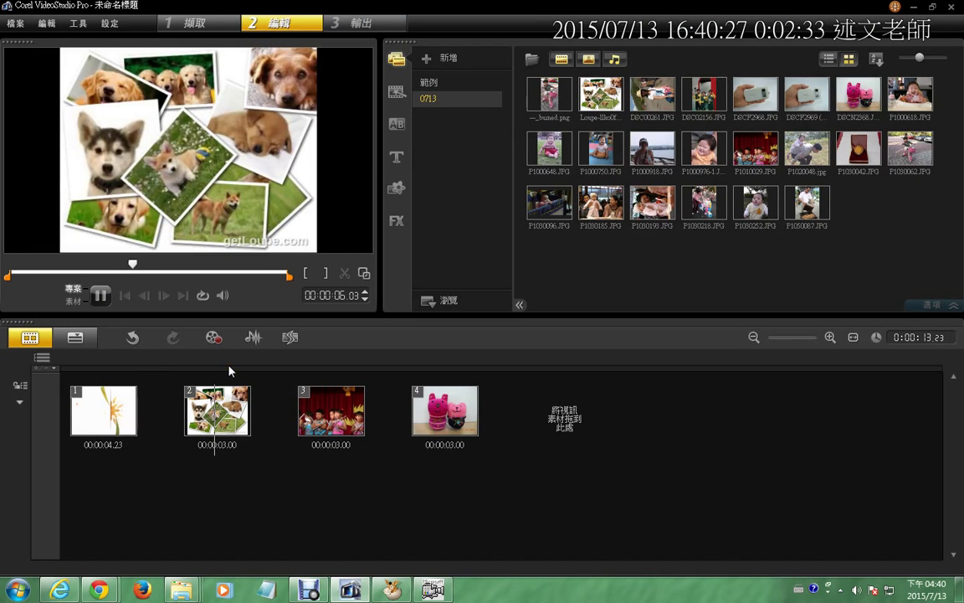
left_click(104, 296)
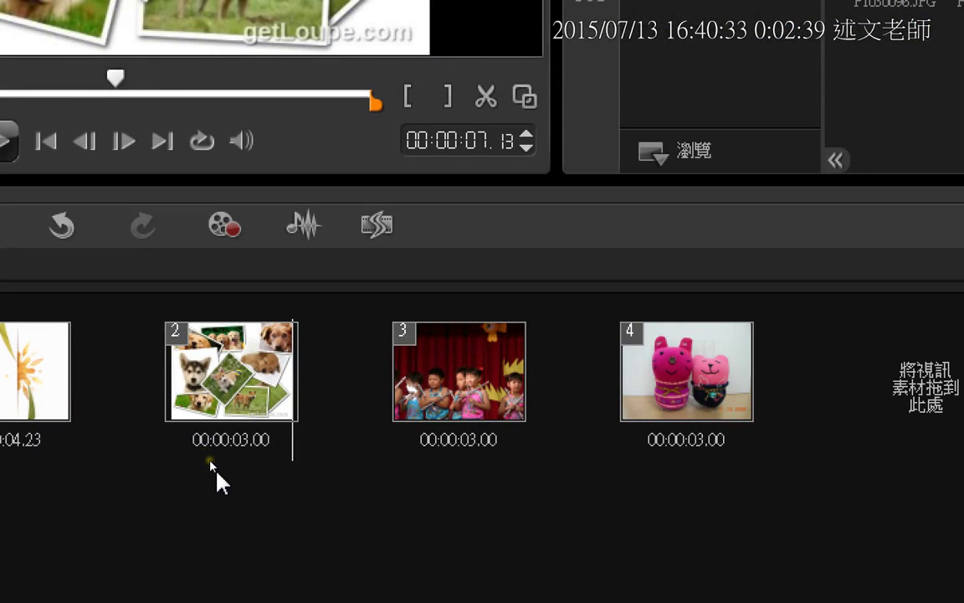
Set the photo duration of the second storyboard clip, the dog collage, to 5 seconds.
left_click(215, 471)
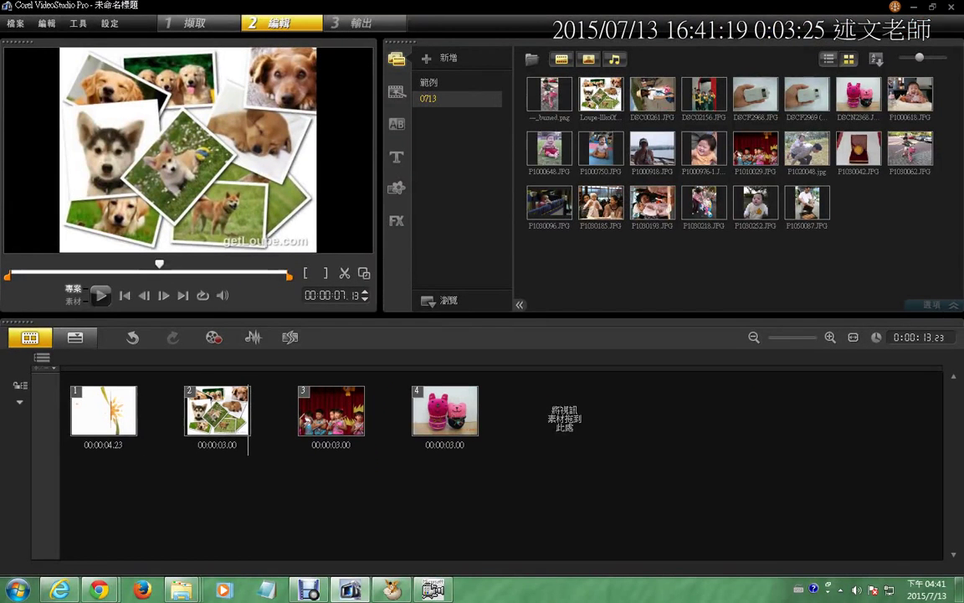
left_click(222, 412)
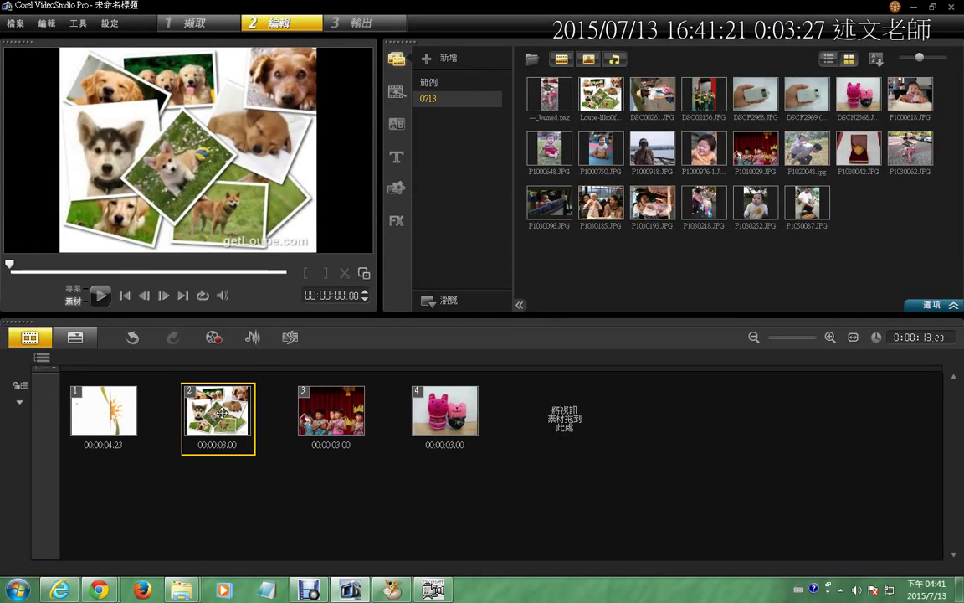
left_click(929, 306)
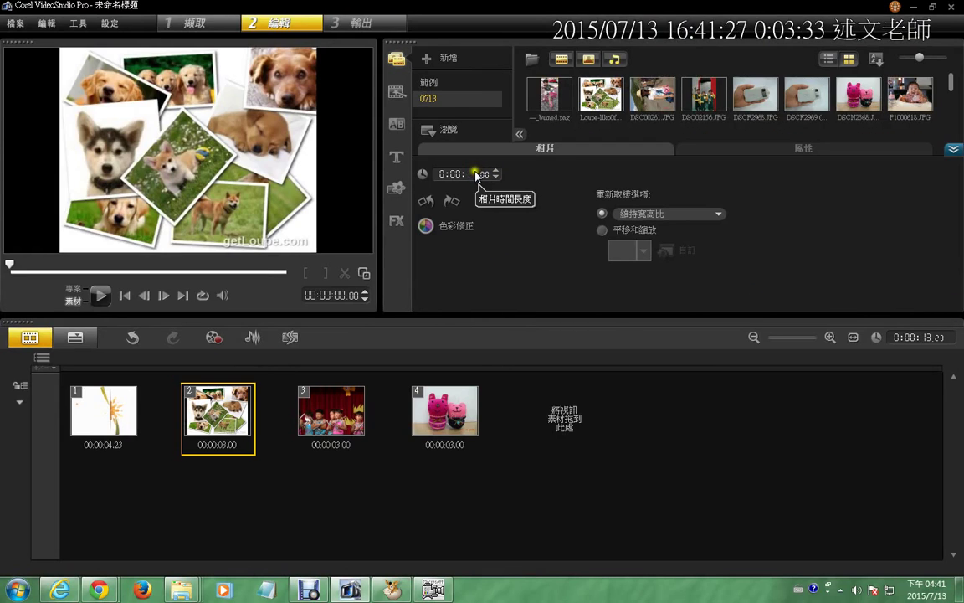
left_click(496, 170)
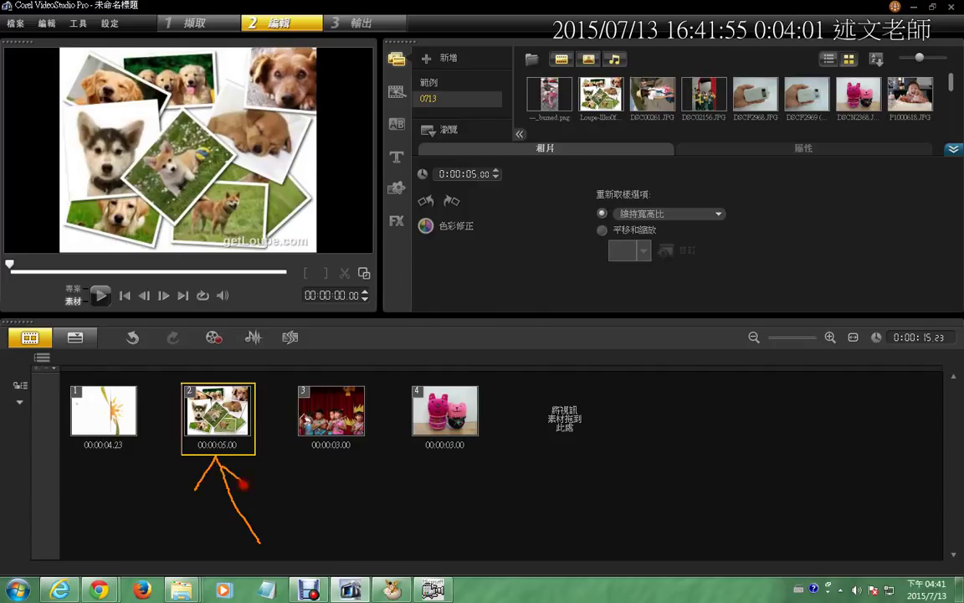
Insert the transition from the 相簿 category between the first and second storyboard clips.
left_click(397, 124)
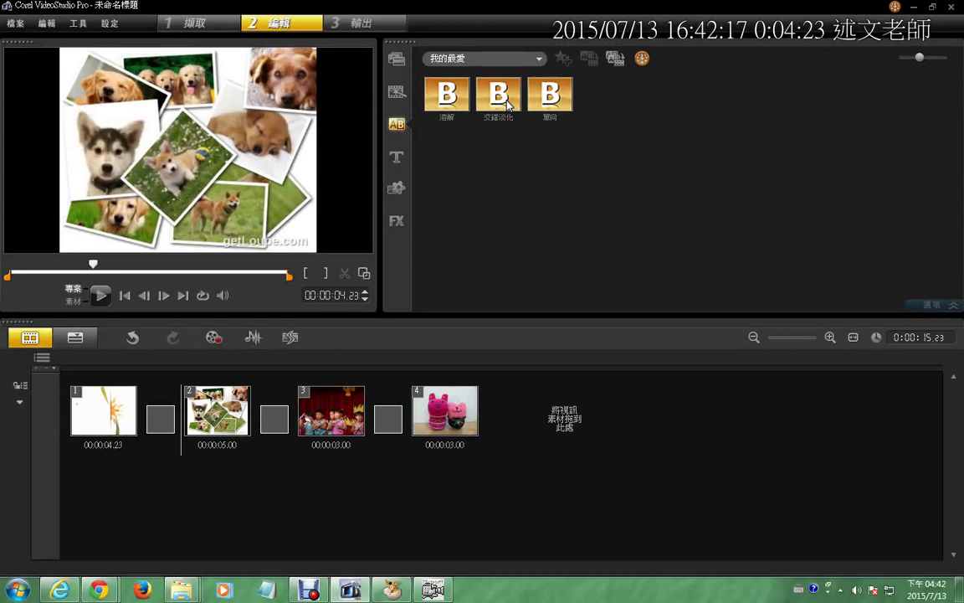
left_click(610, 2)
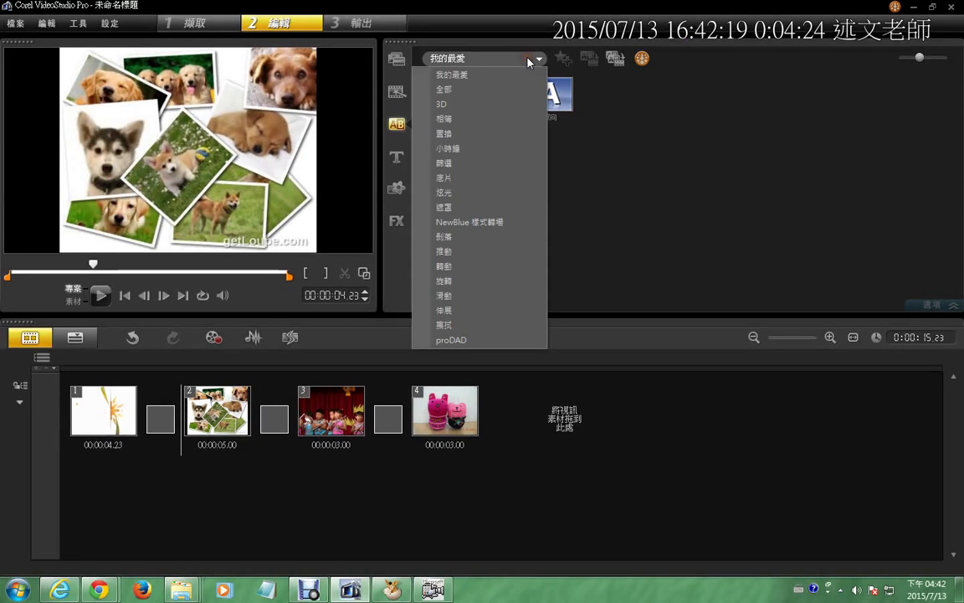
left_click(512, 100)
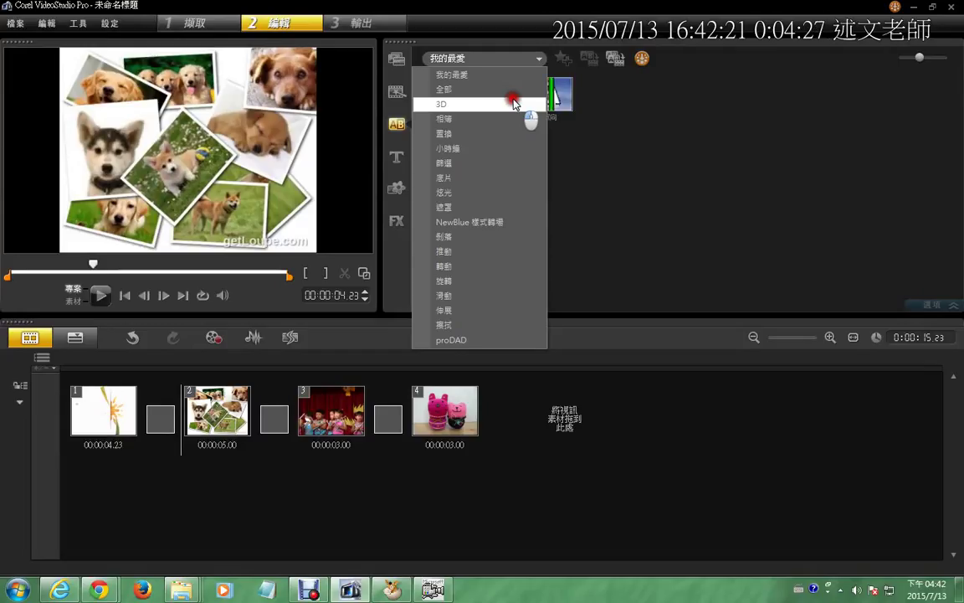
left_click(510, 118)
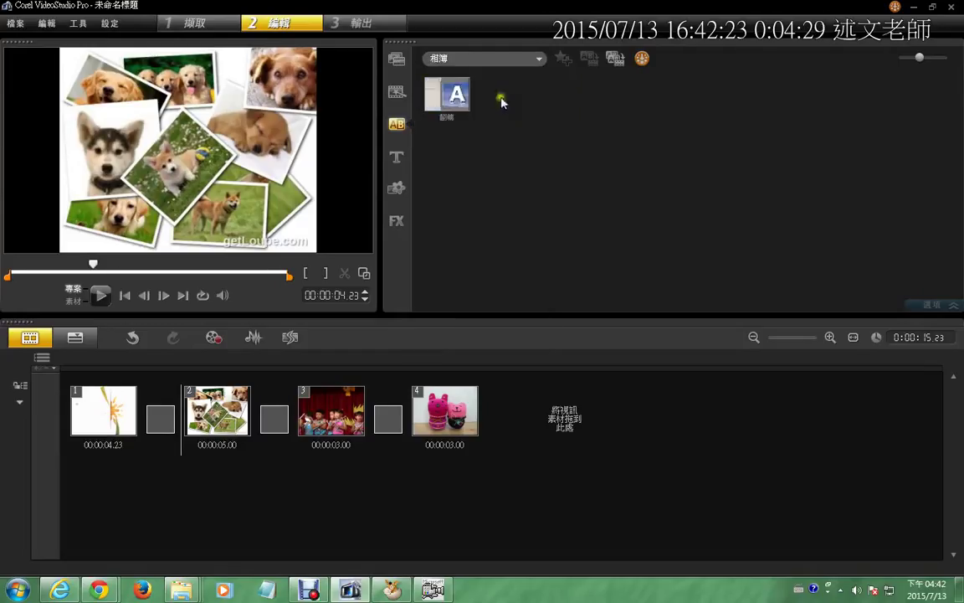
left_click(474, 63)
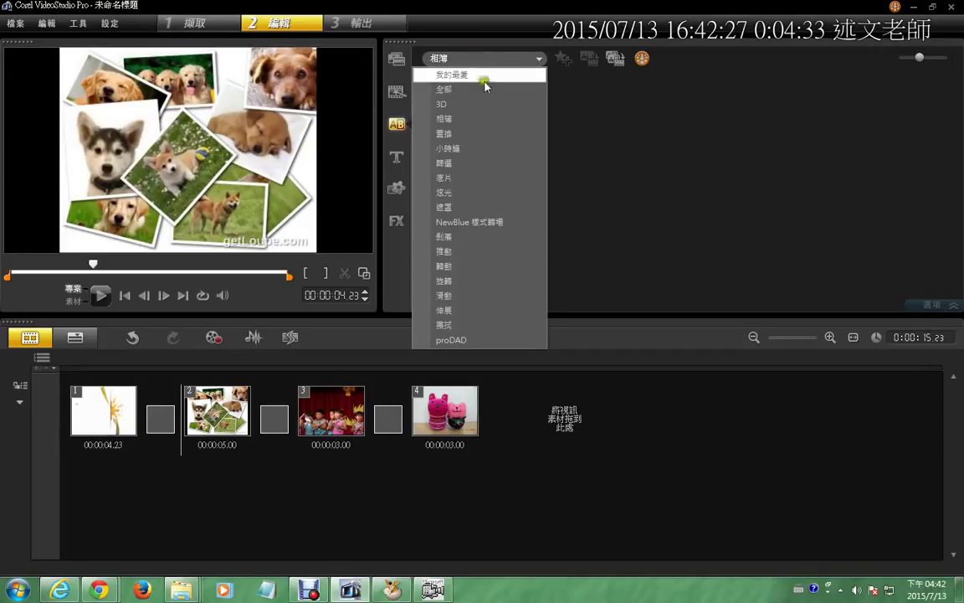
left_click(482, 122)
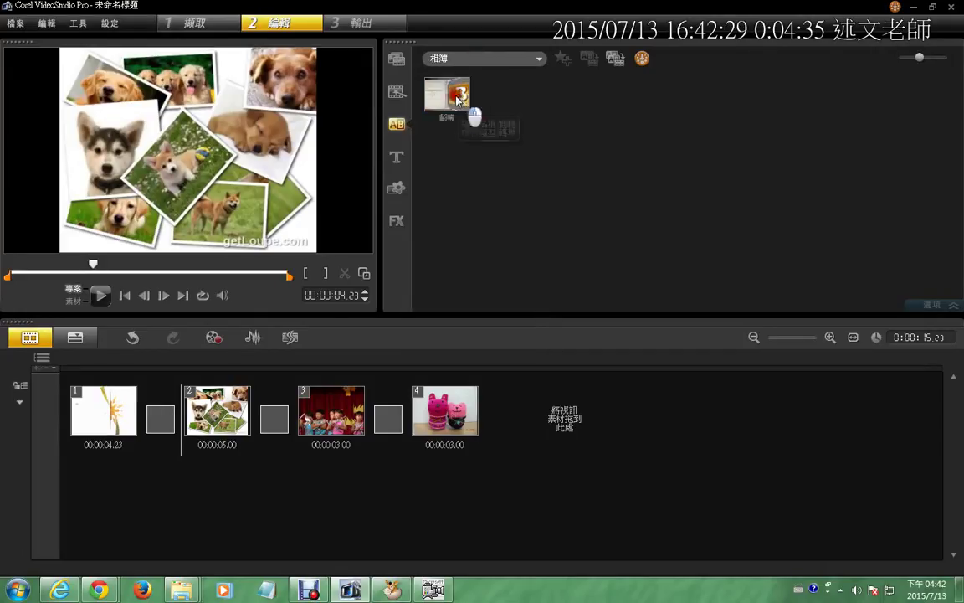
left_click_drag(452, 99, 162, 442)
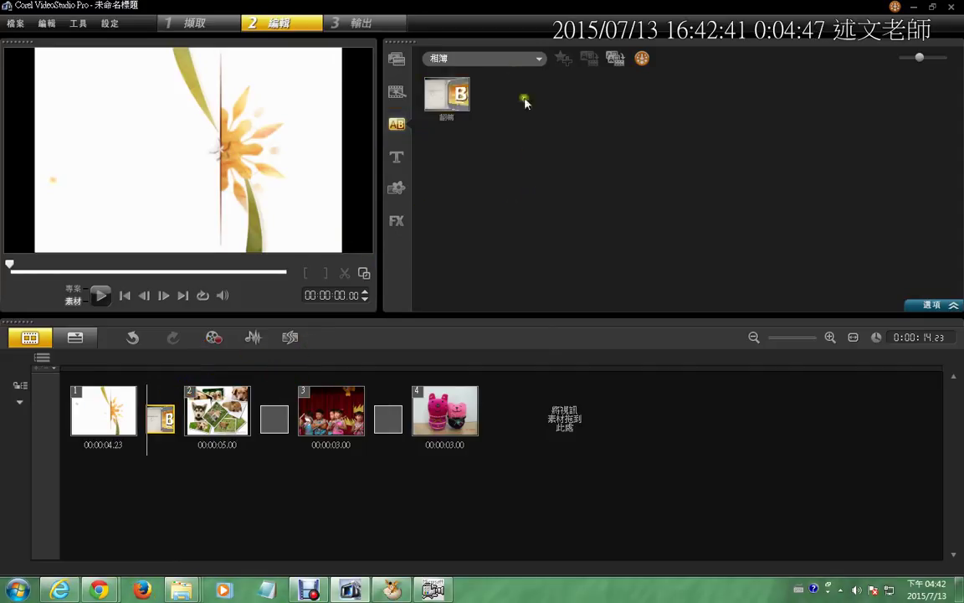
From the 我的最愛 transitions, place 交錯淡化 between the second and third clips and 單向 between the third and fourth clips.
left_click(397, 97)
left_click(398, 126)
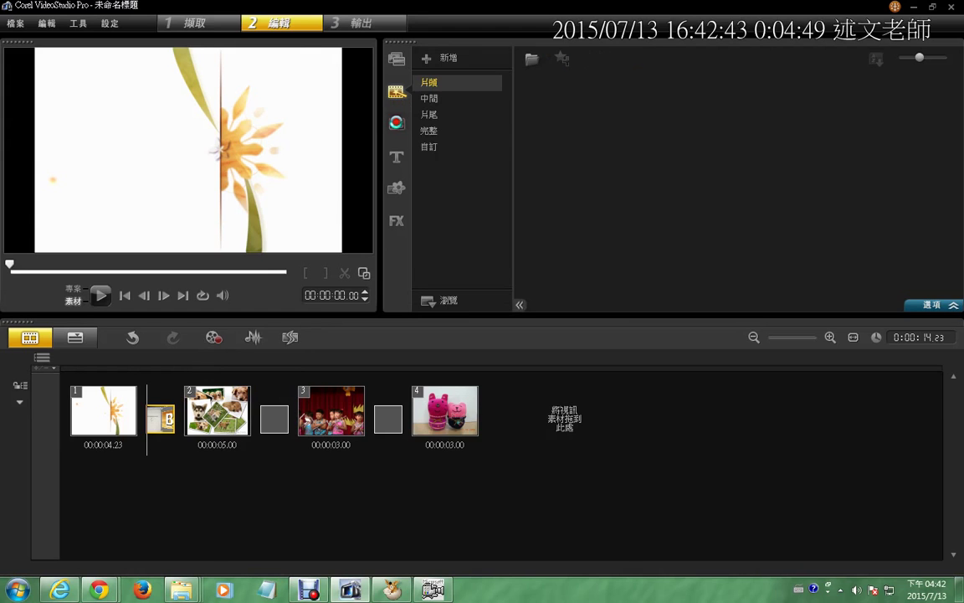
left_click(462, 77)
left_click(461, 62)
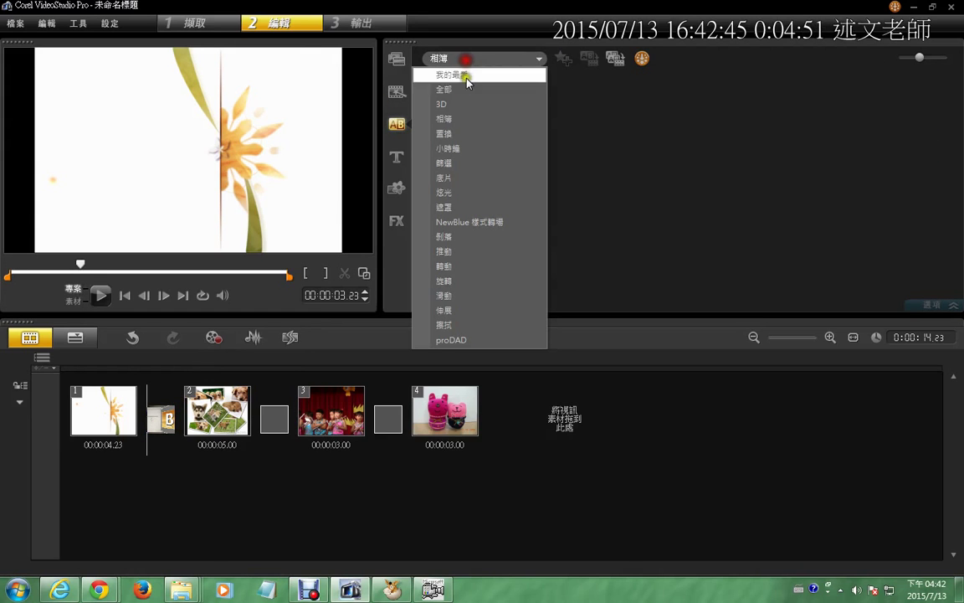
left_click(469, 86)
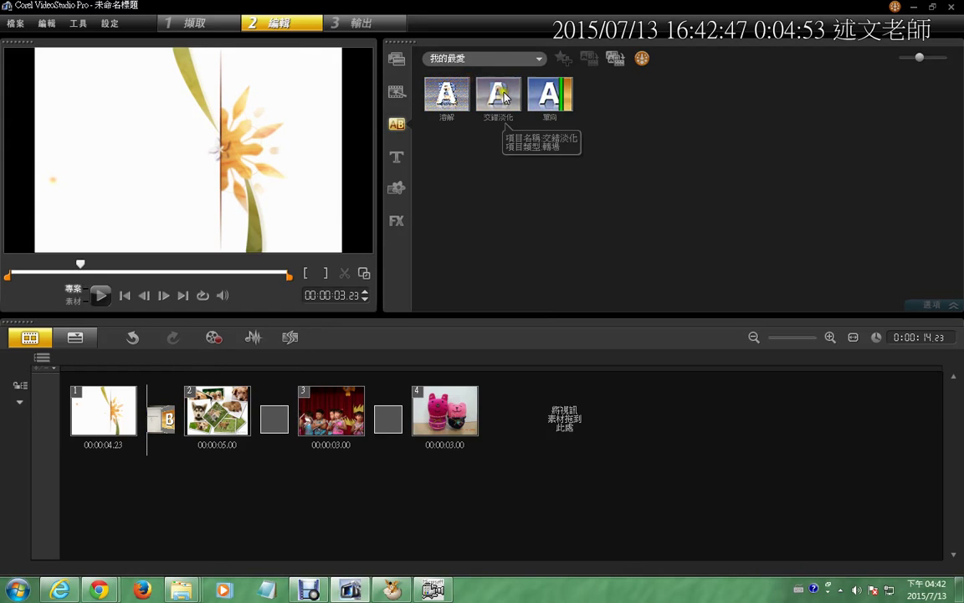
left_click_drag(499, 96, 284, 423)
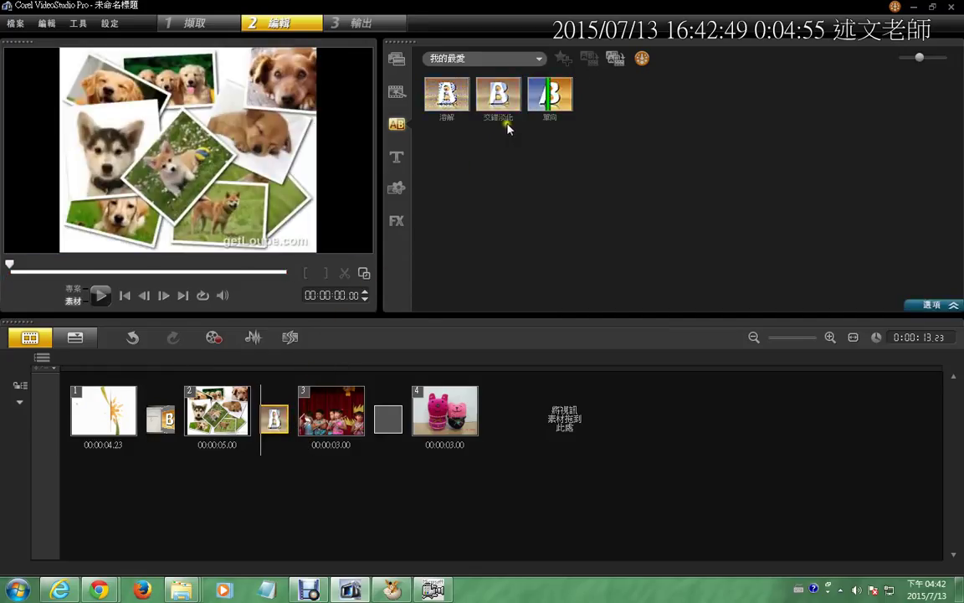
left_click_drag(548, 96, 411, 431)
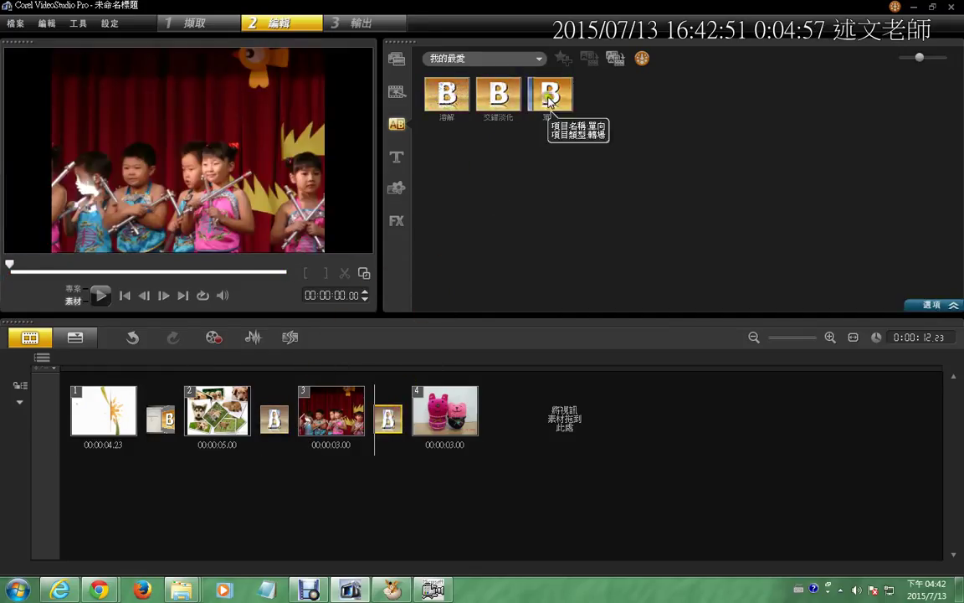
left_click_drag(551, 100, 397, 429)
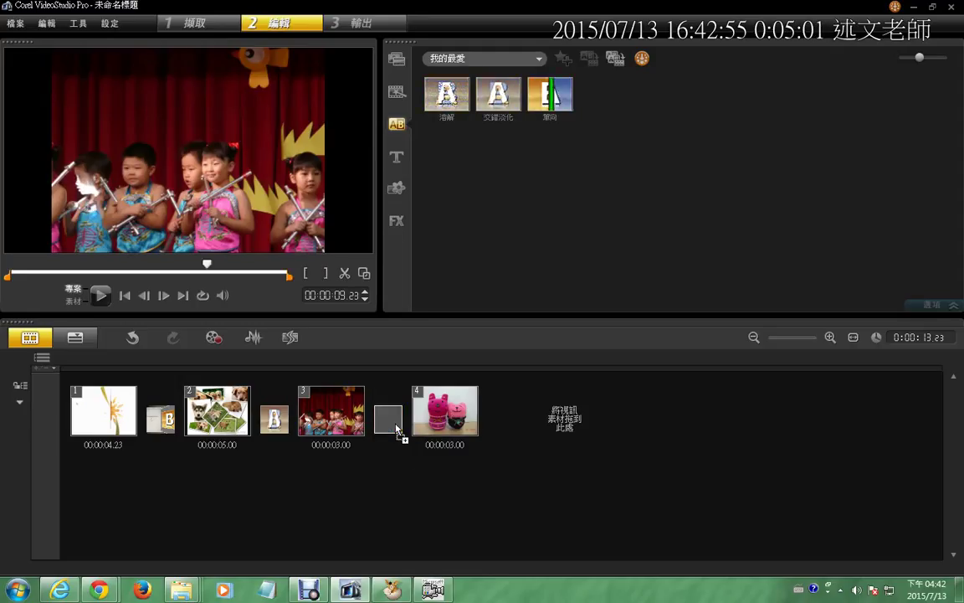